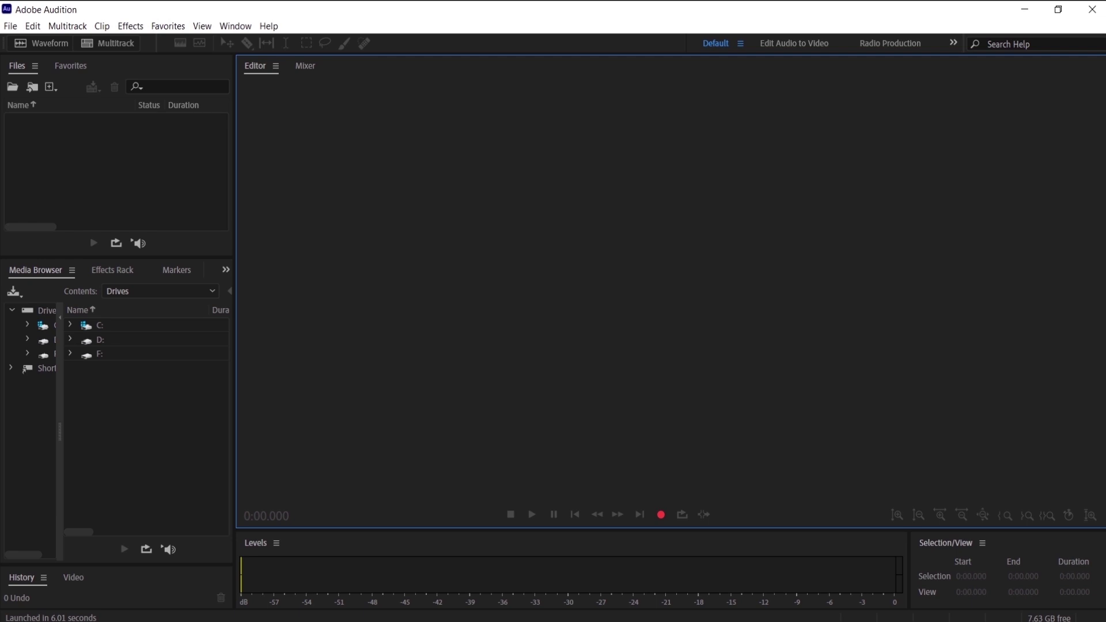
- Keep Line (MG-XU) as the default input in Audio Hardware preferences
click(32, 29)
mouse_move(65, 492)
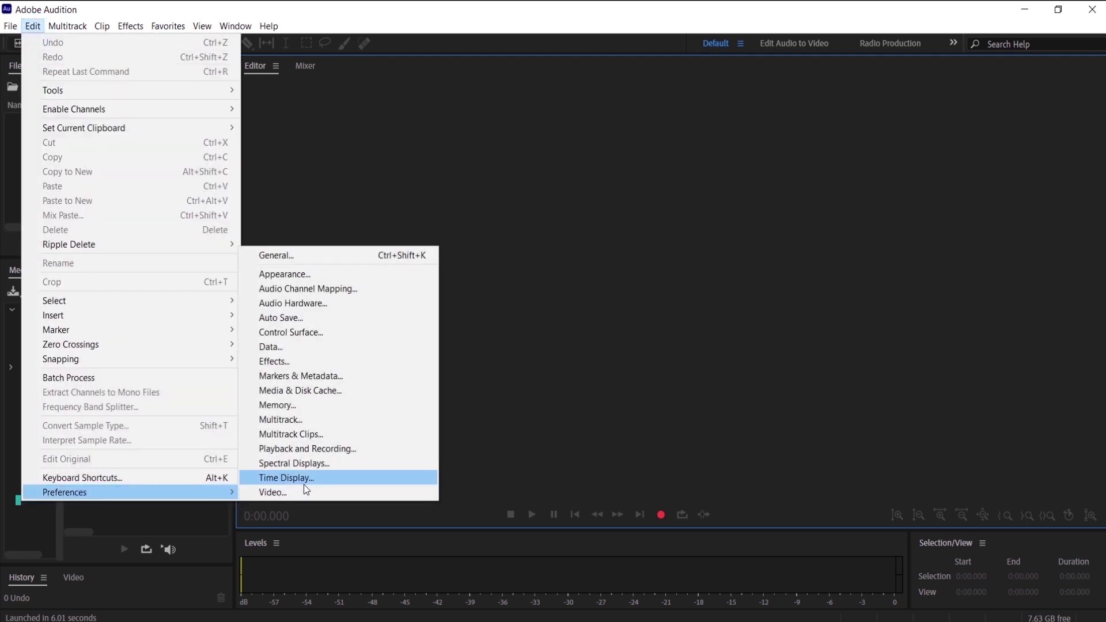
click(299, 303)
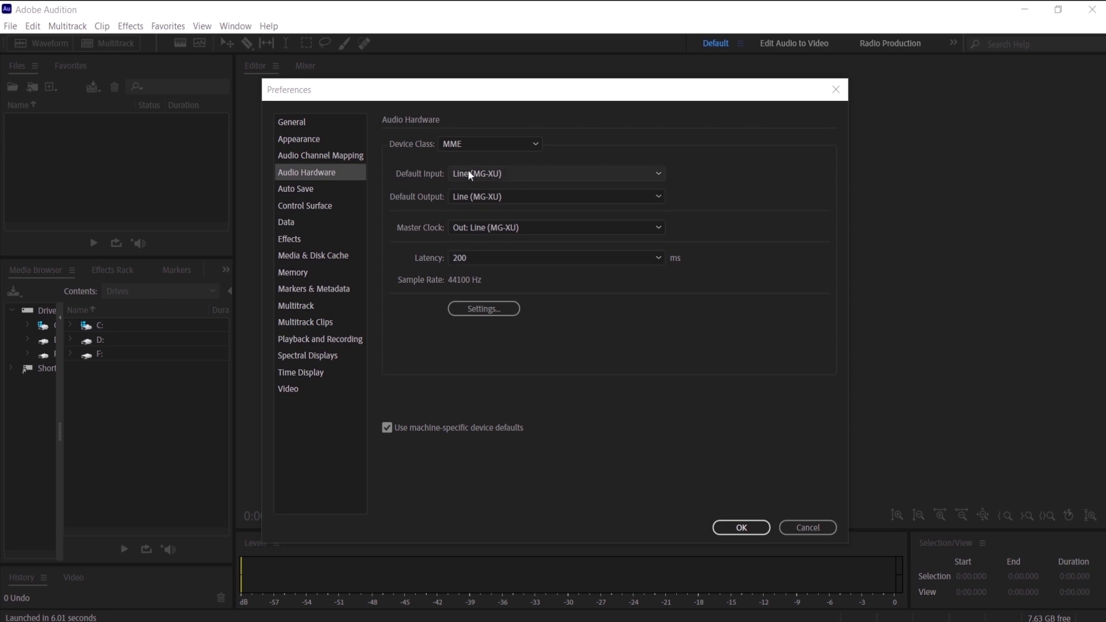
click(497, 175)
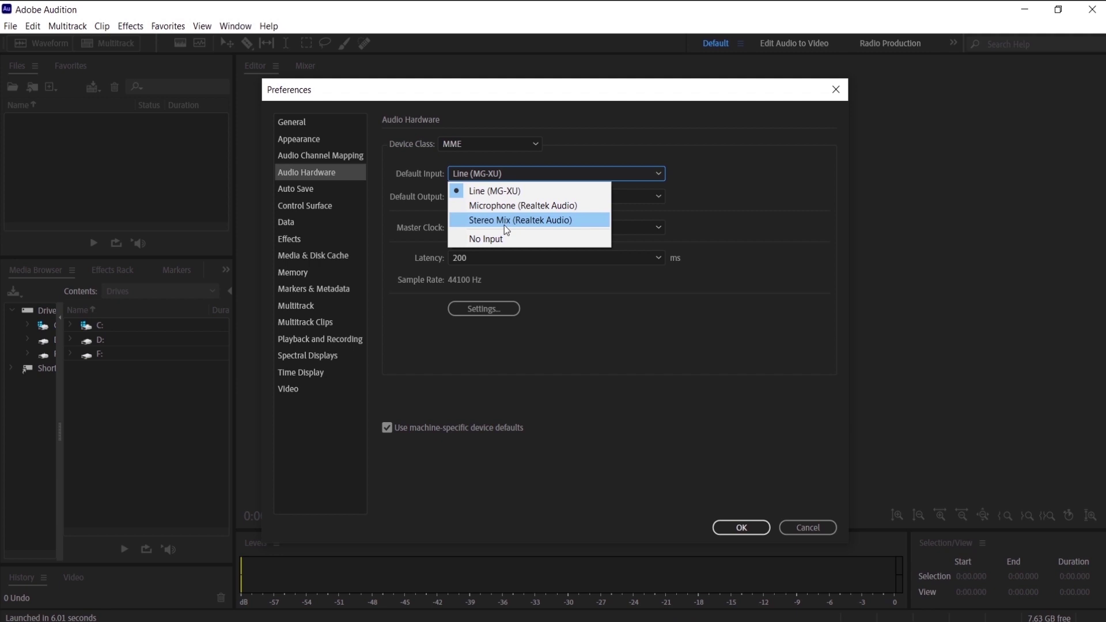
click(520, 167)
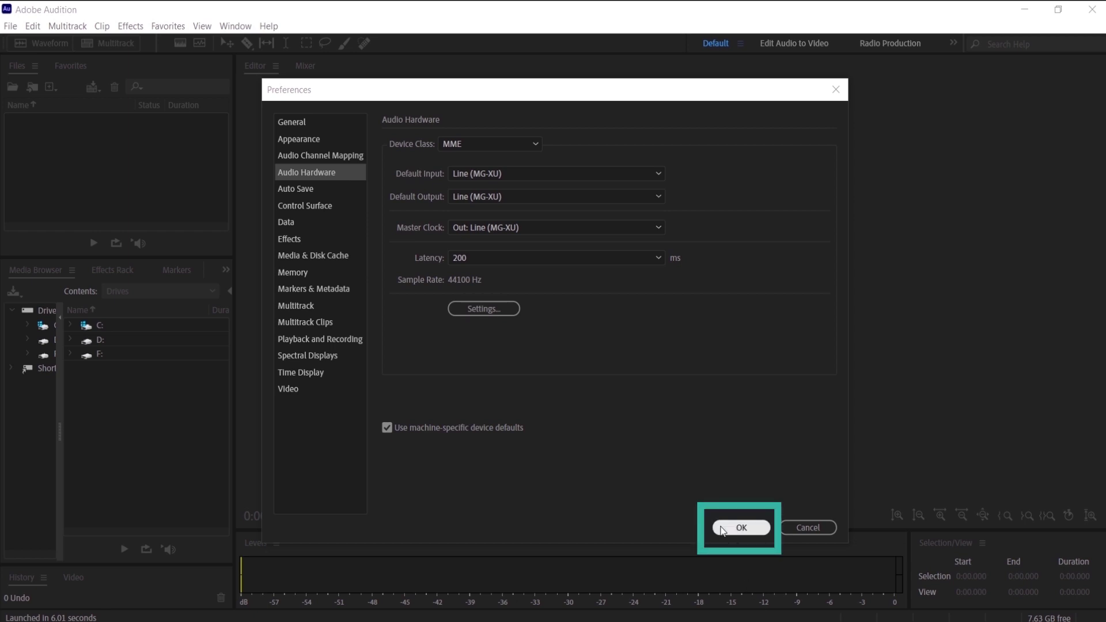
click(723, 529)
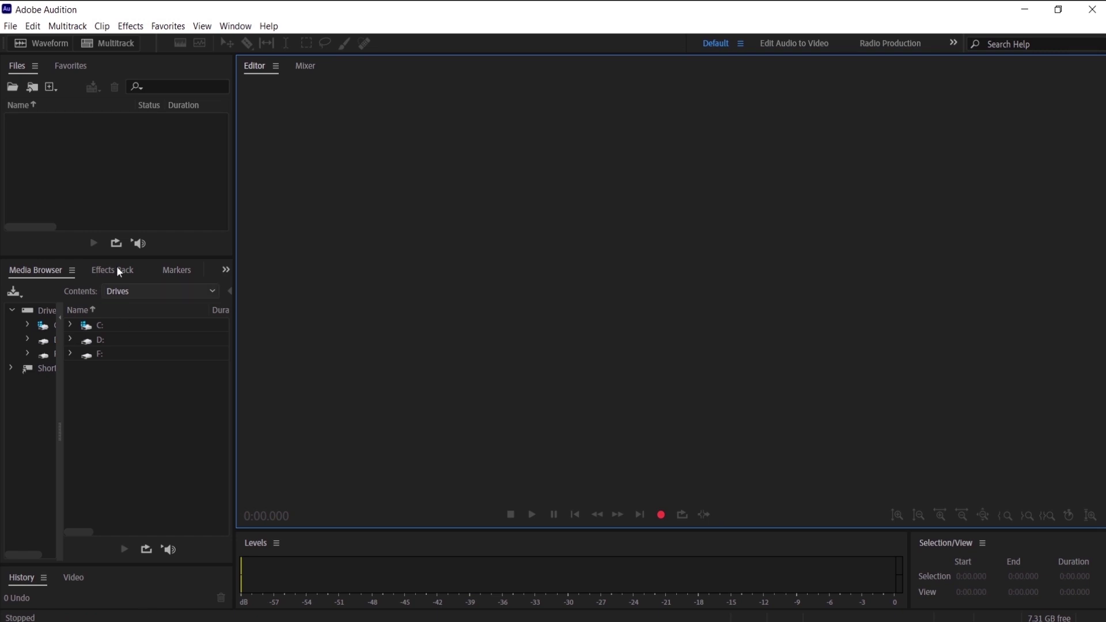
- Record into a new audio file named 'recording test'
click(10, 26)
mouse_move(30, 43)
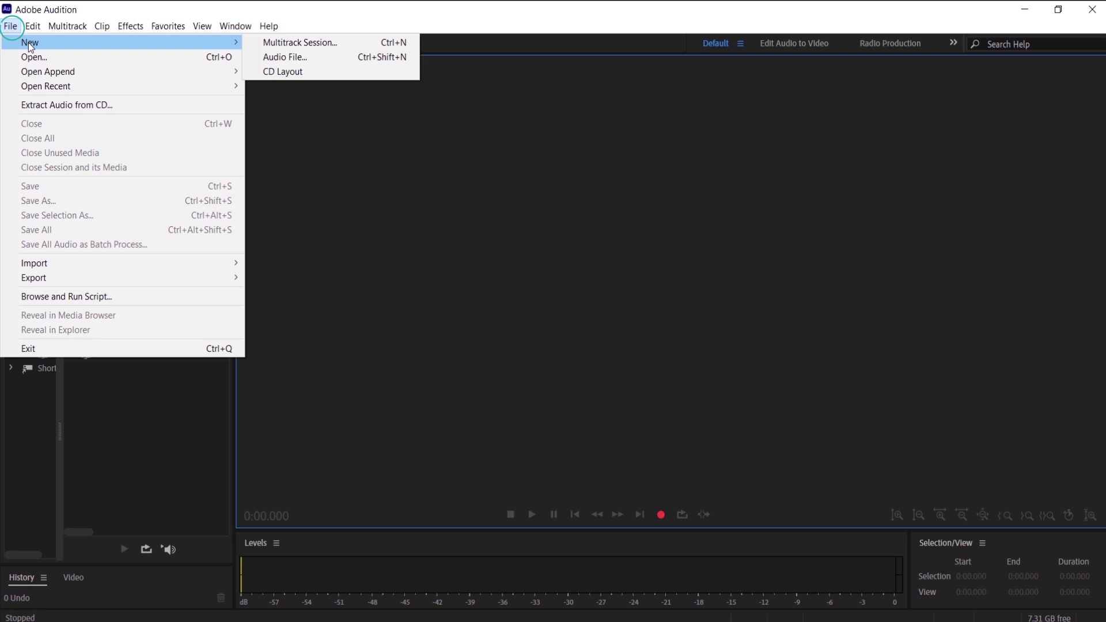
click(276, 58)
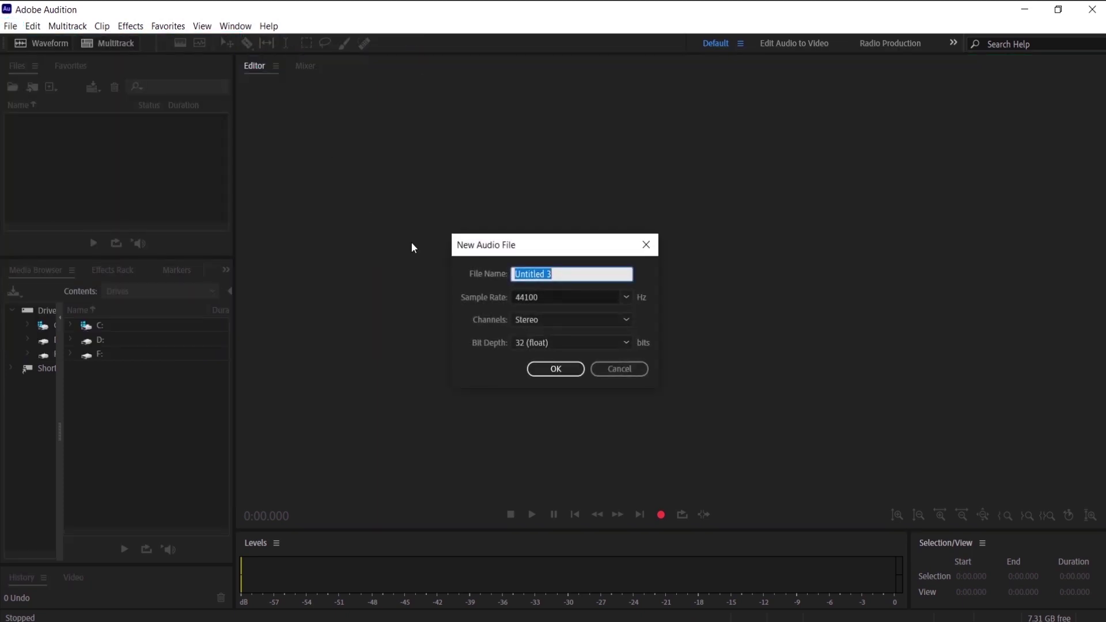
click(620, 370)
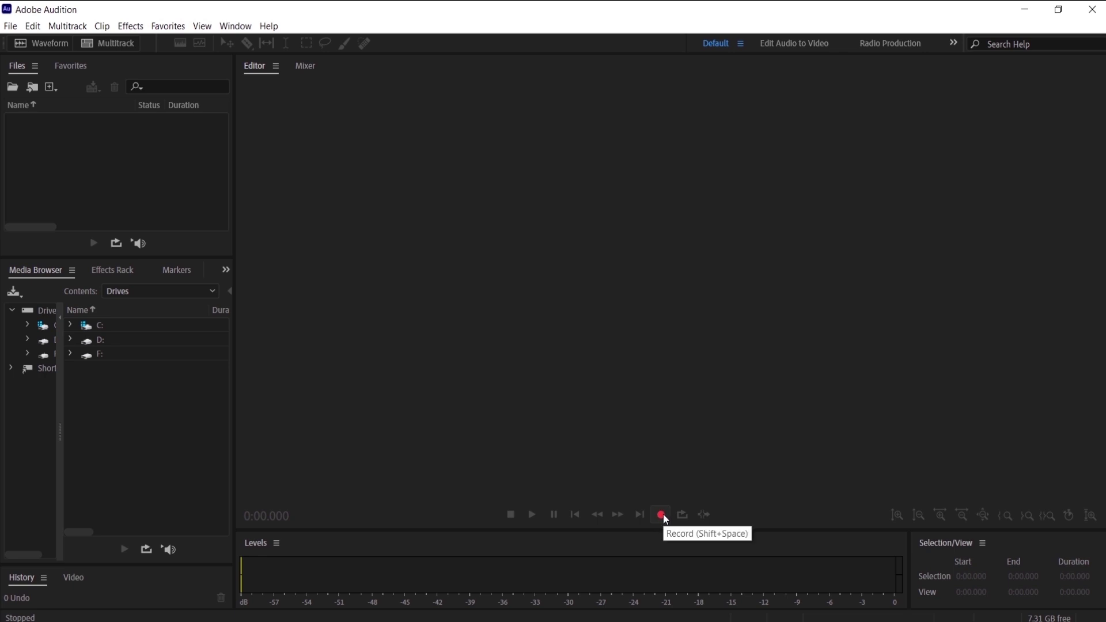
click(663, 514)
text(recording test)
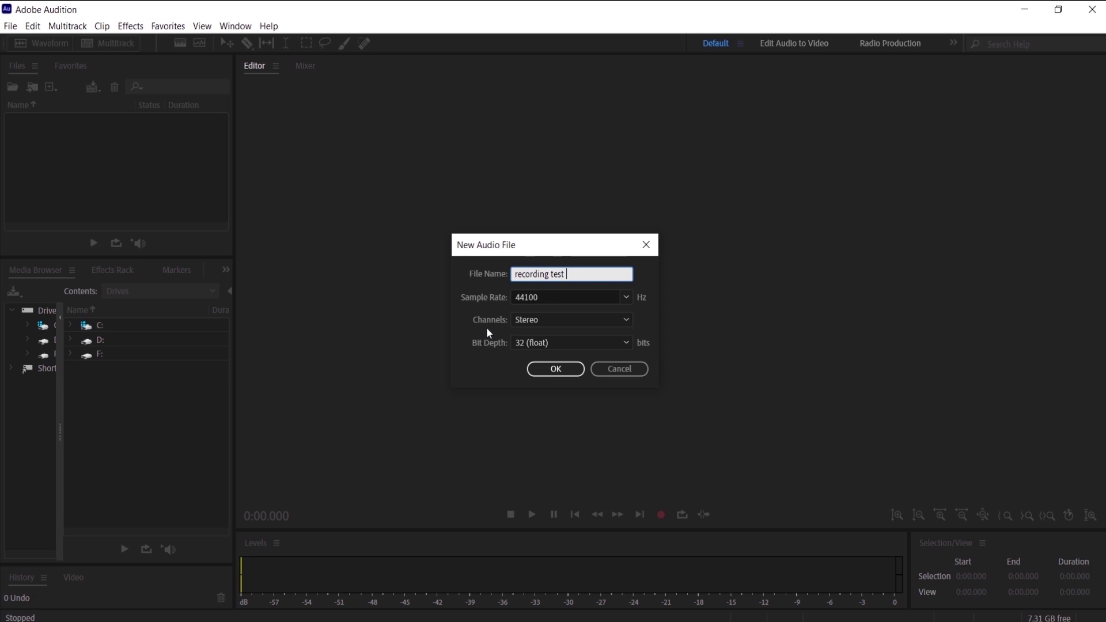
click(550, 369)
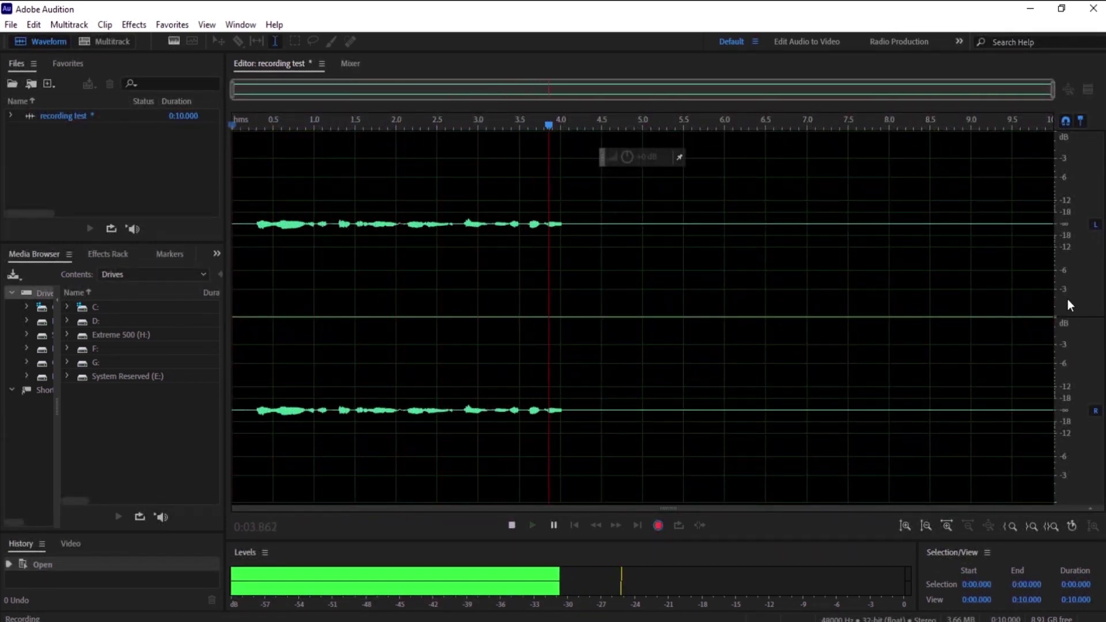
- Zoom in on the dB amplitude ruler while recording continues
scroll(1070, 295, up, 2)
scroll(1071, 294, up, 3)
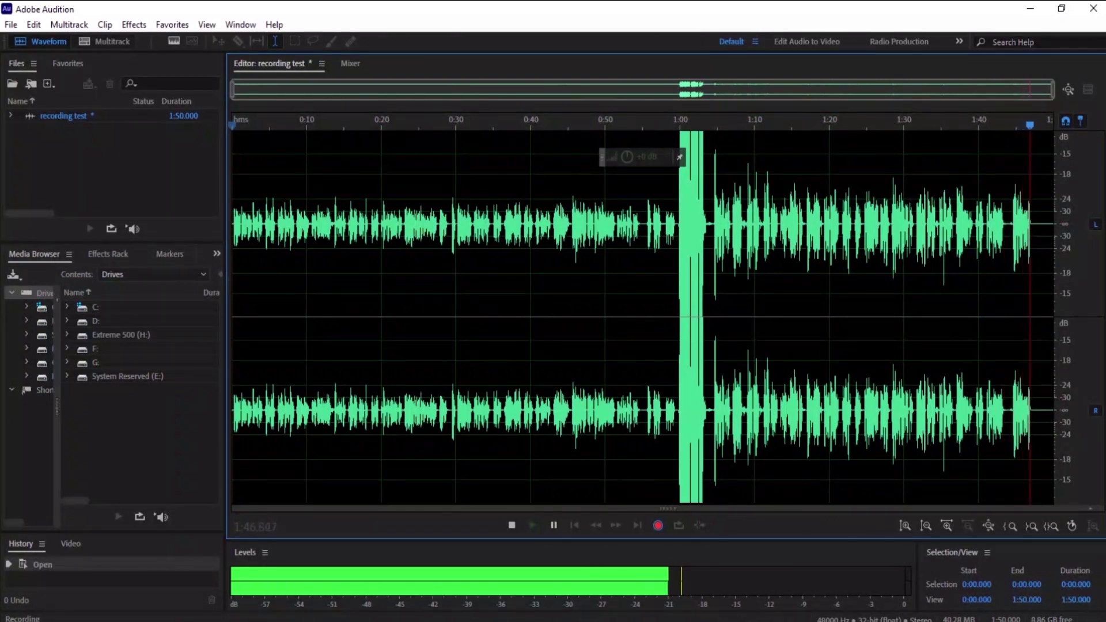
- Stop recording with the Spacebar after the loud clipped burst and more speech
key(space)
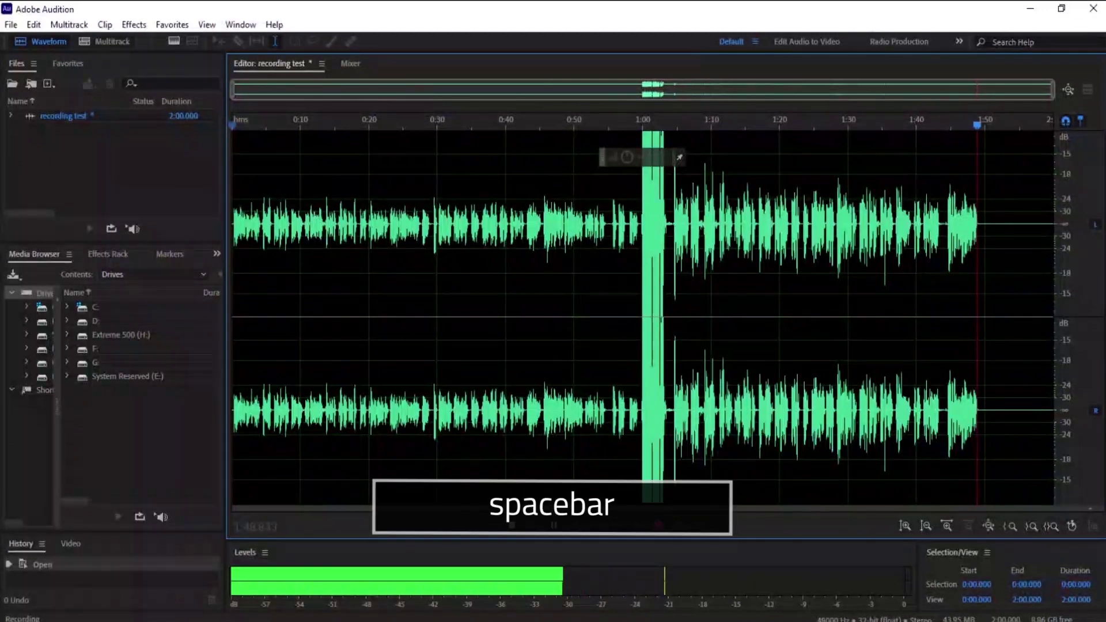